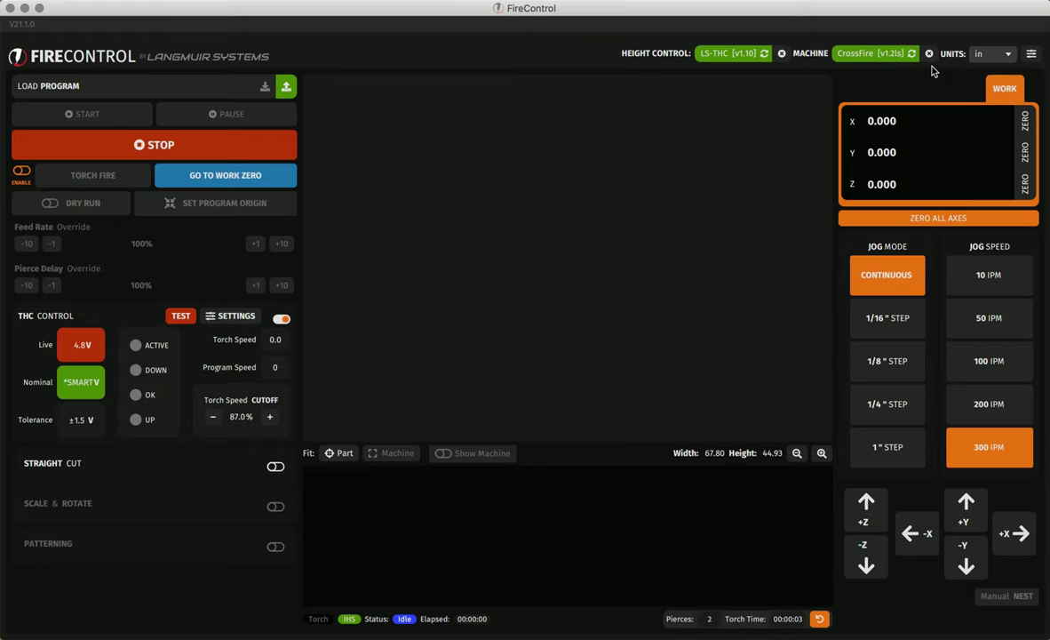
Examine the available measurement units and the limit switch option in the machine settings.
left_click(1008, 56)
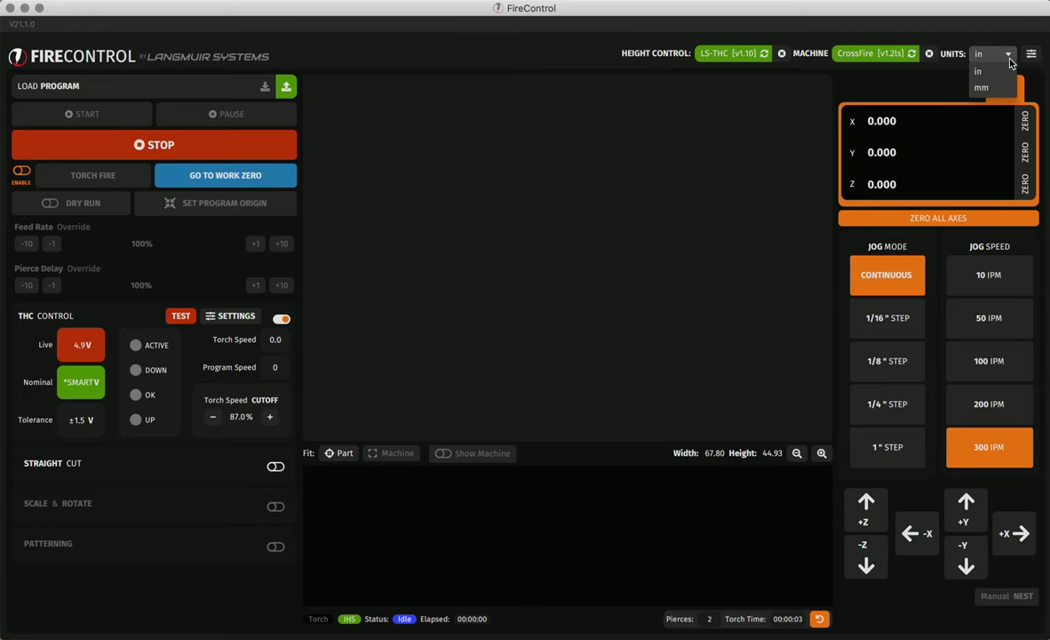
left_click(1011, 63)
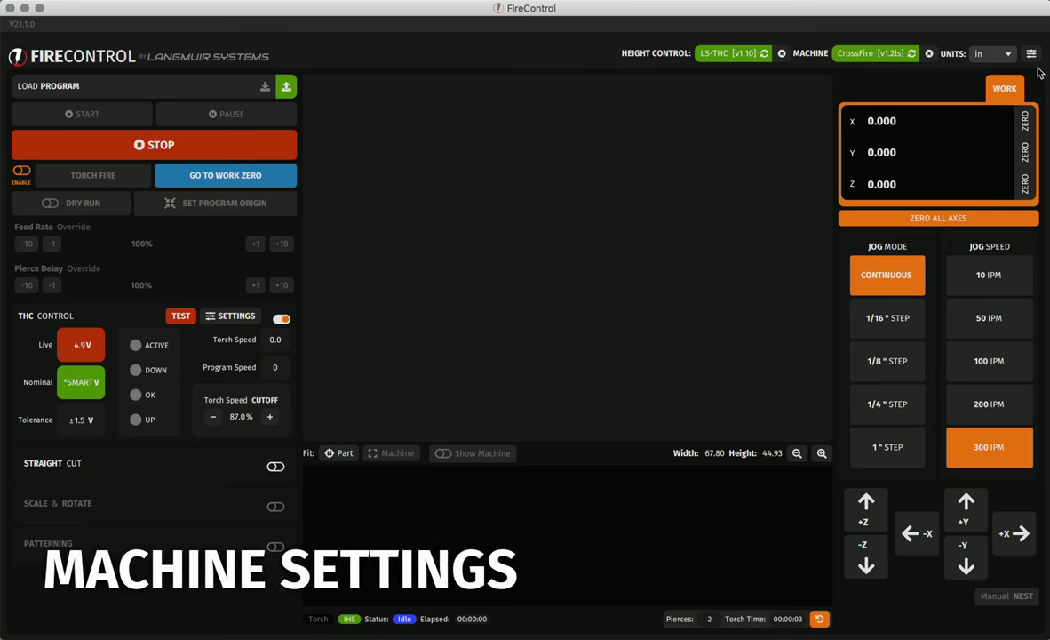
left_click(1032, 56)
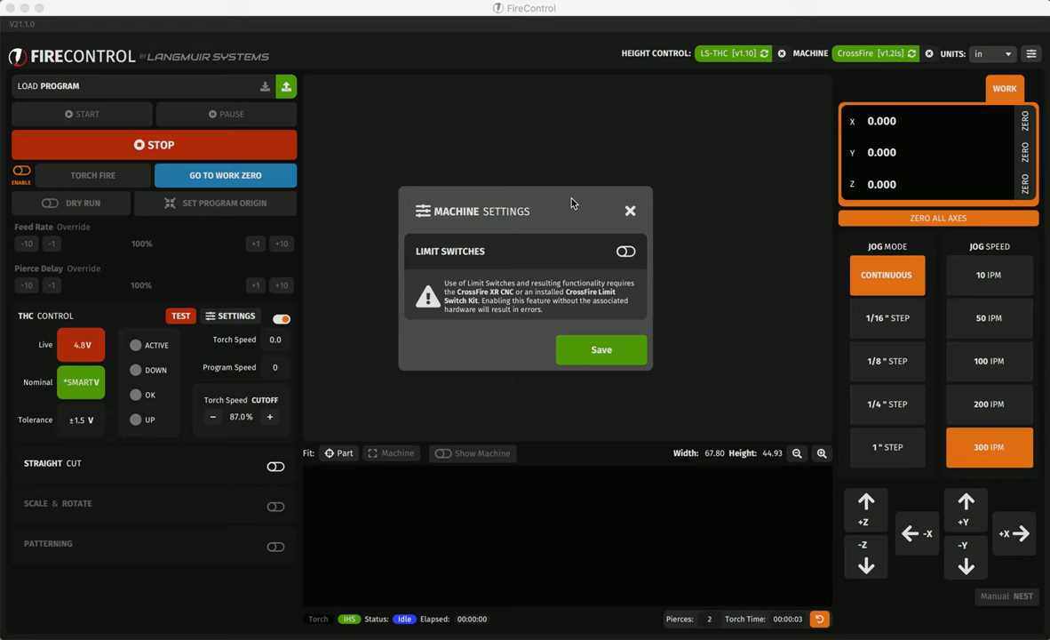
left_click(362, 192)
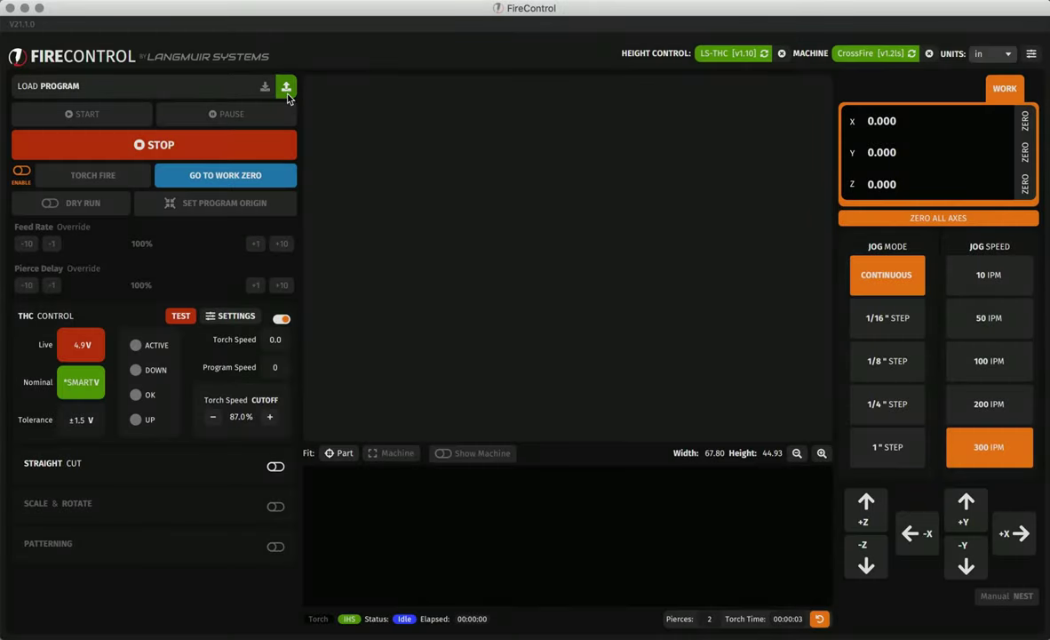
Load the ExampleCow.nc program from the Example Programs folder and look over its G-code.
left_click(286, 86)
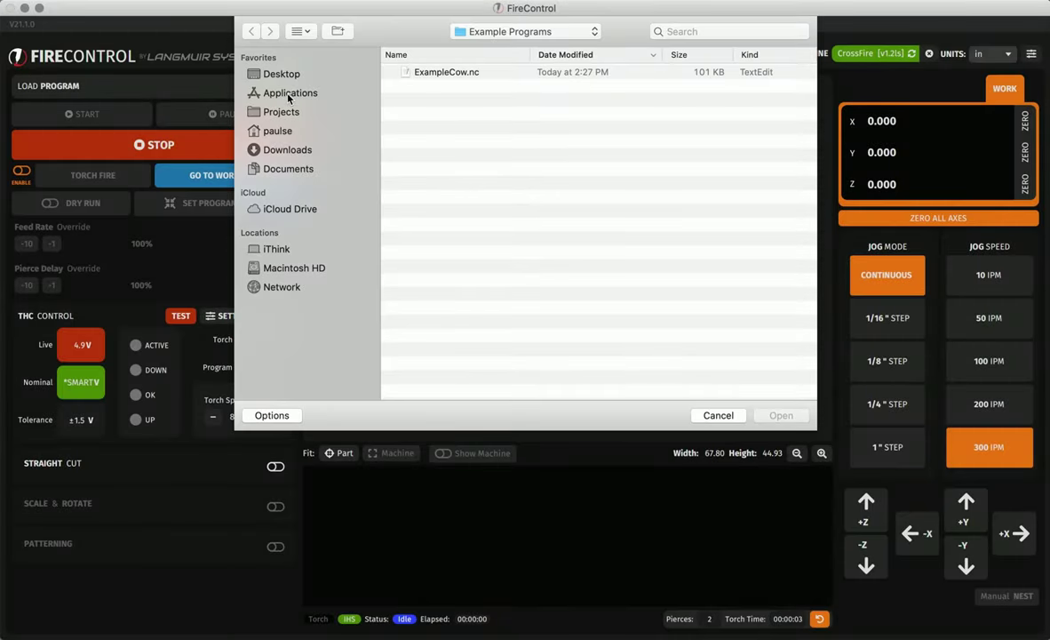
left_click(447, 73)
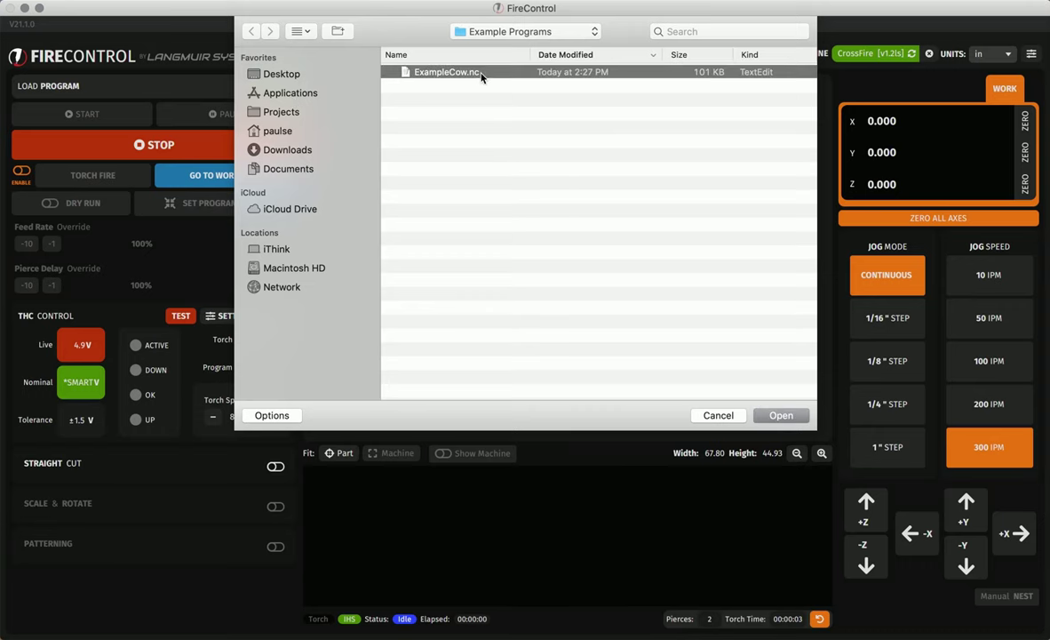
left_click(774, 416)
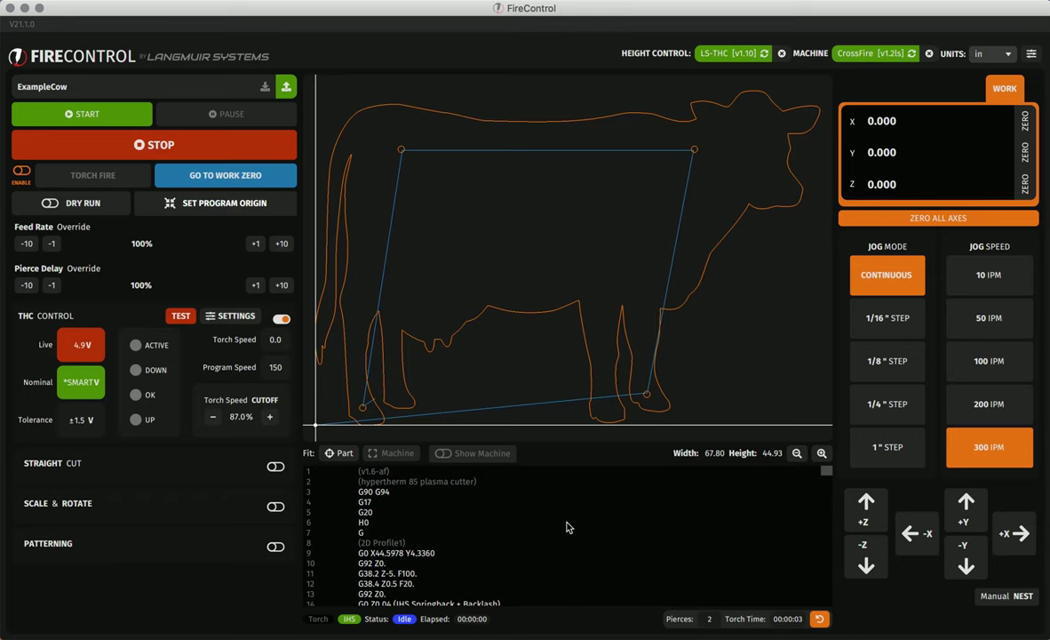
scroll(556, 521, "down", 2)
scroll(554, 521, "up", 2)
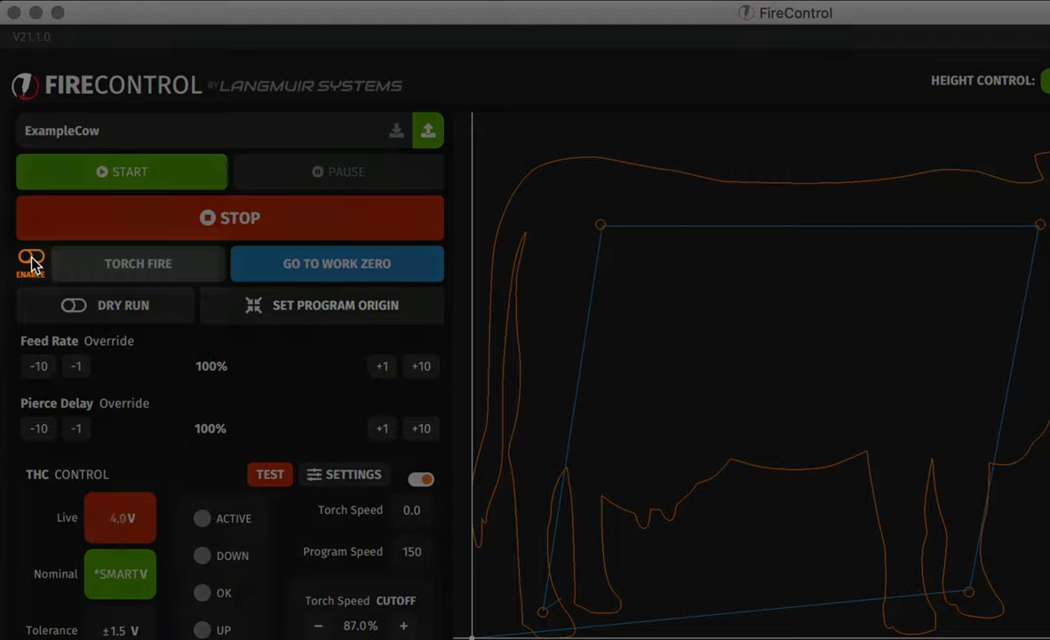
Enable manual torch firing and send the torch to work zero.
left_click(32, 257)
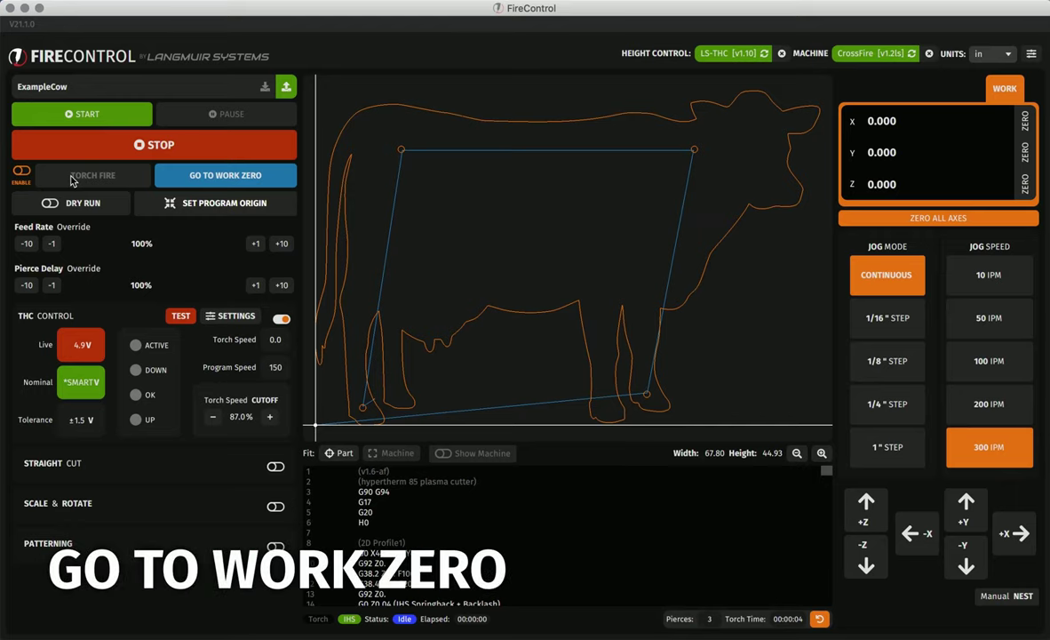
left_click(200, 176)
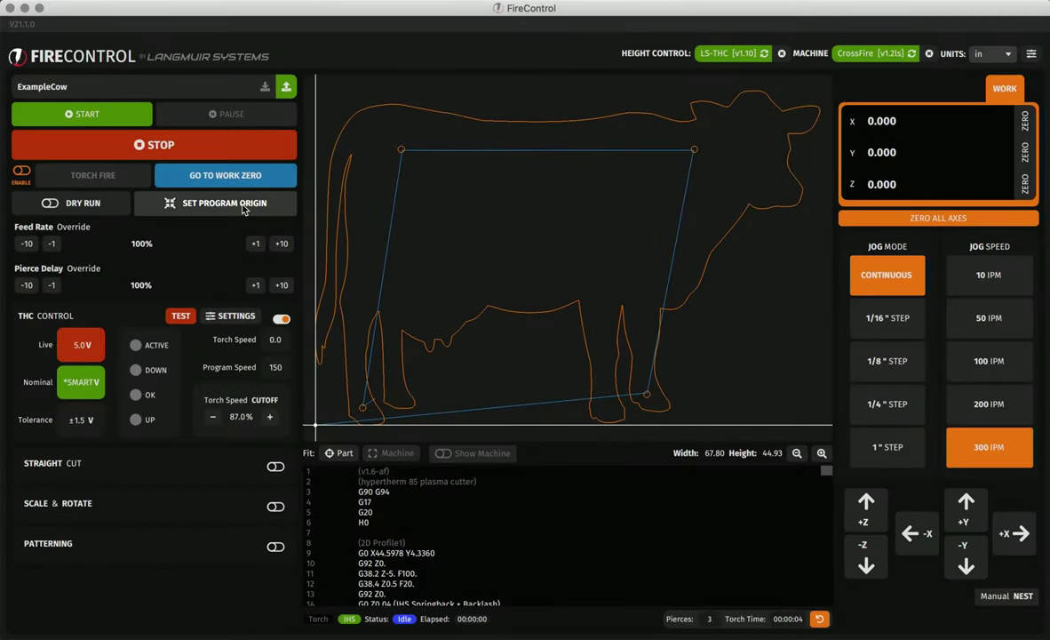
Set the program origin to the center of the part, and change it back to the bottom-left corner.
left_click(243, 210)
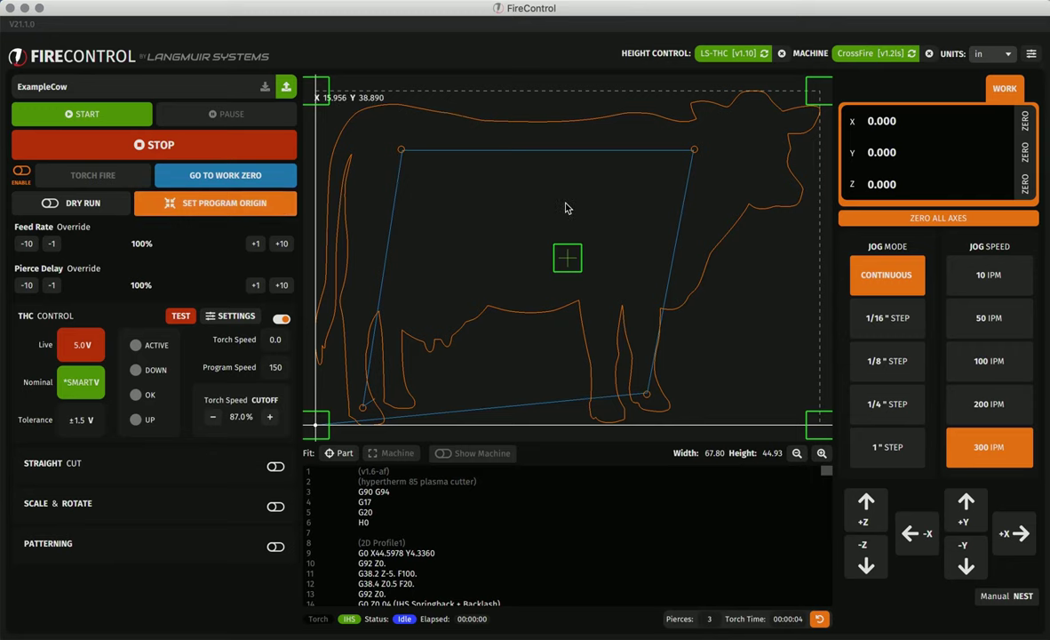
left_click(573, 262)
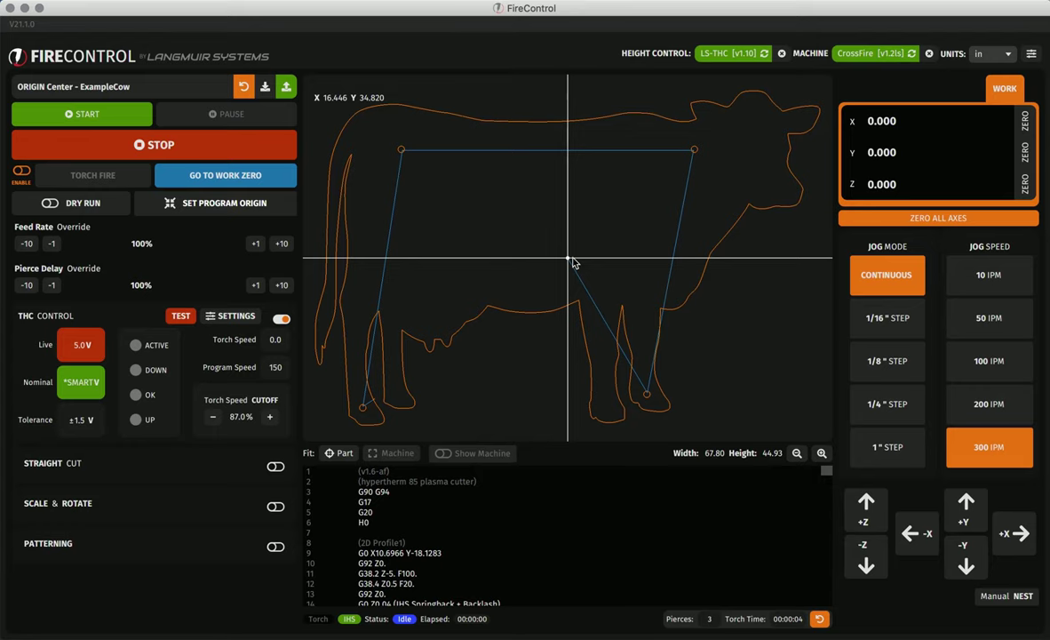
left_click(220, 204)
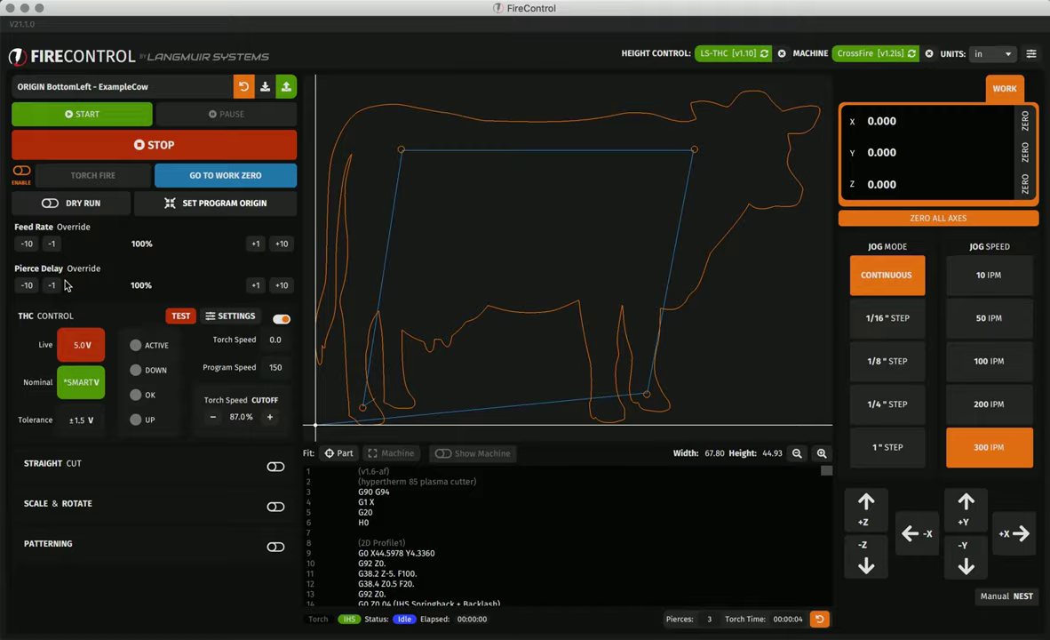
Lower the feed rate override to 90% and restore it to 100%.
left_click(26, 245)
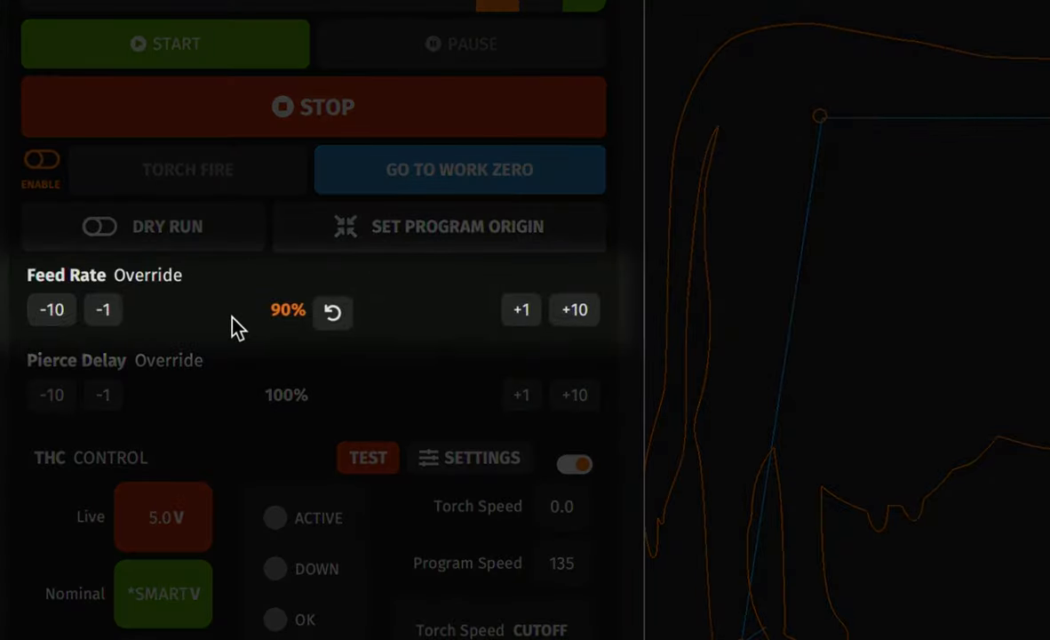
left_click(573, 313)
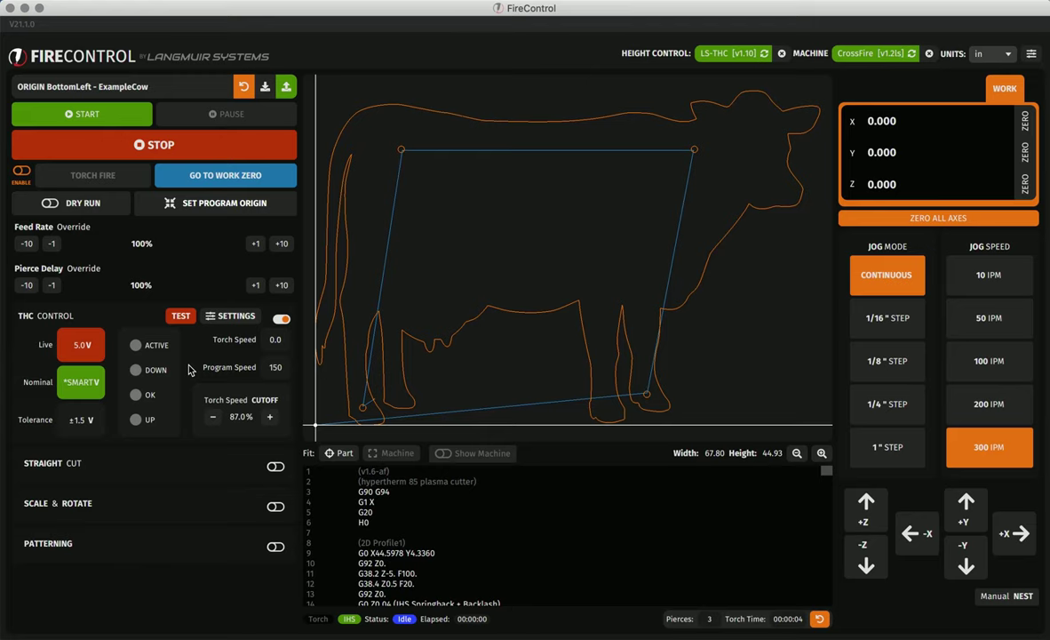
Examine the Straight Cut, Scale & Rotate and Patterning options, closing each one without generating a program.
left_click(275, 468)
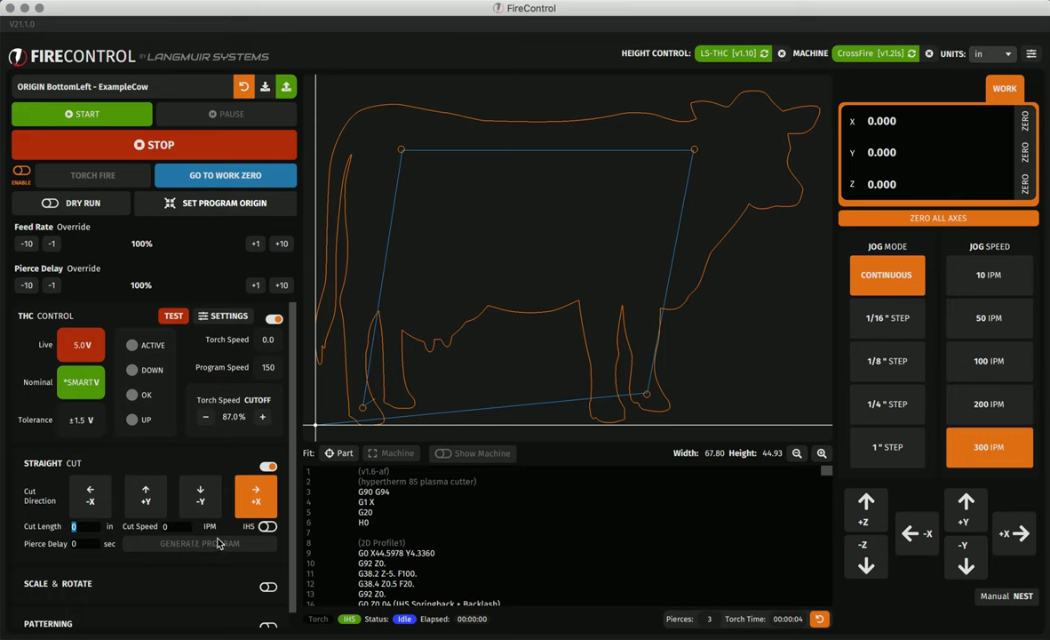
left_click(252, 464)
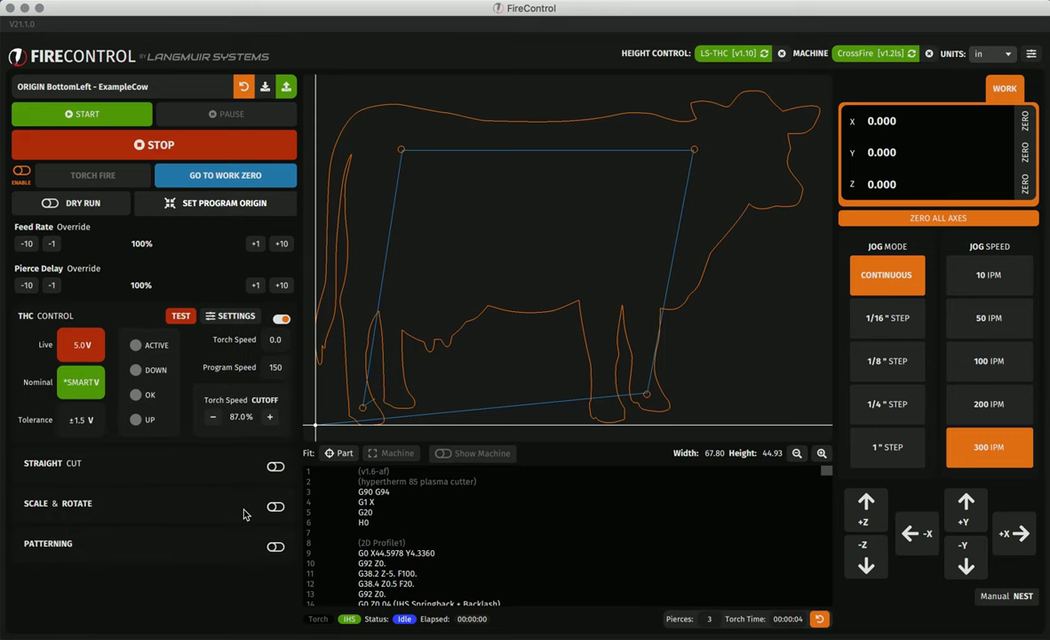
left_click(275, 506)
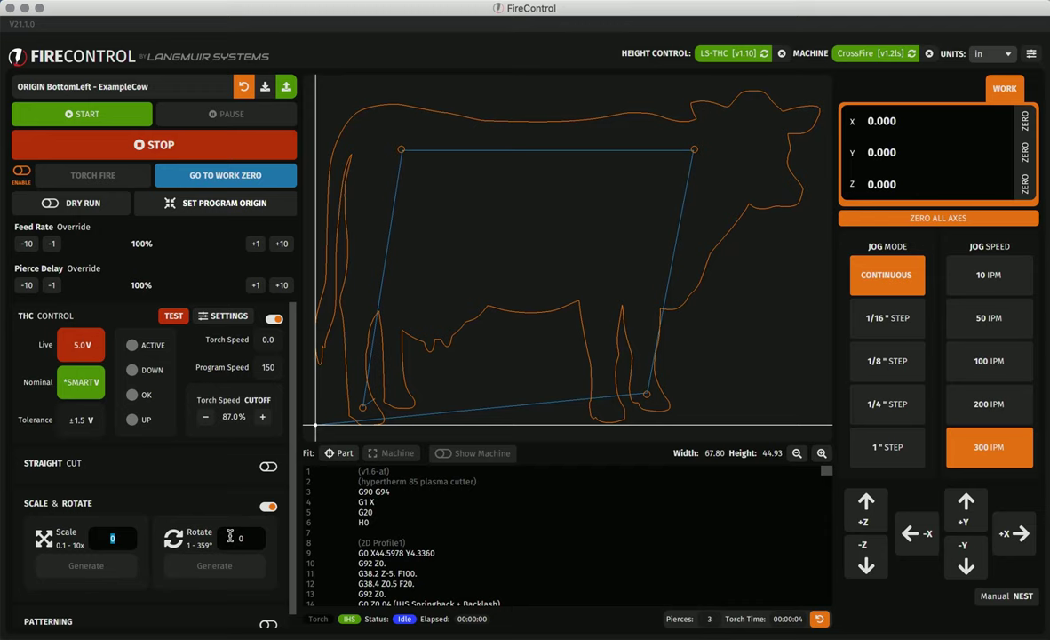
left_click(269, 506)
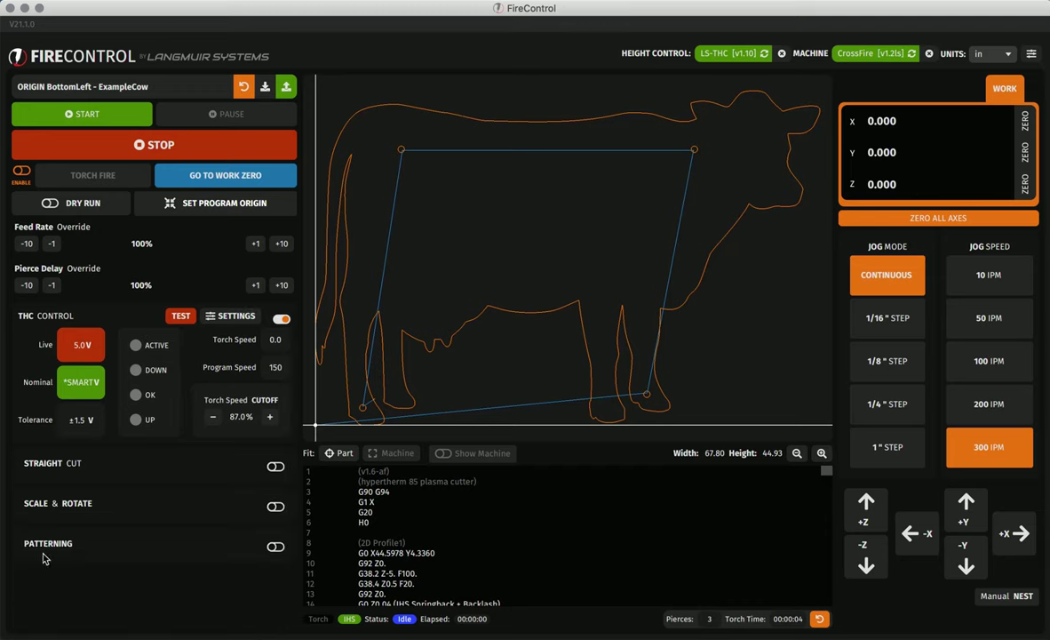
left_click(275, 547)
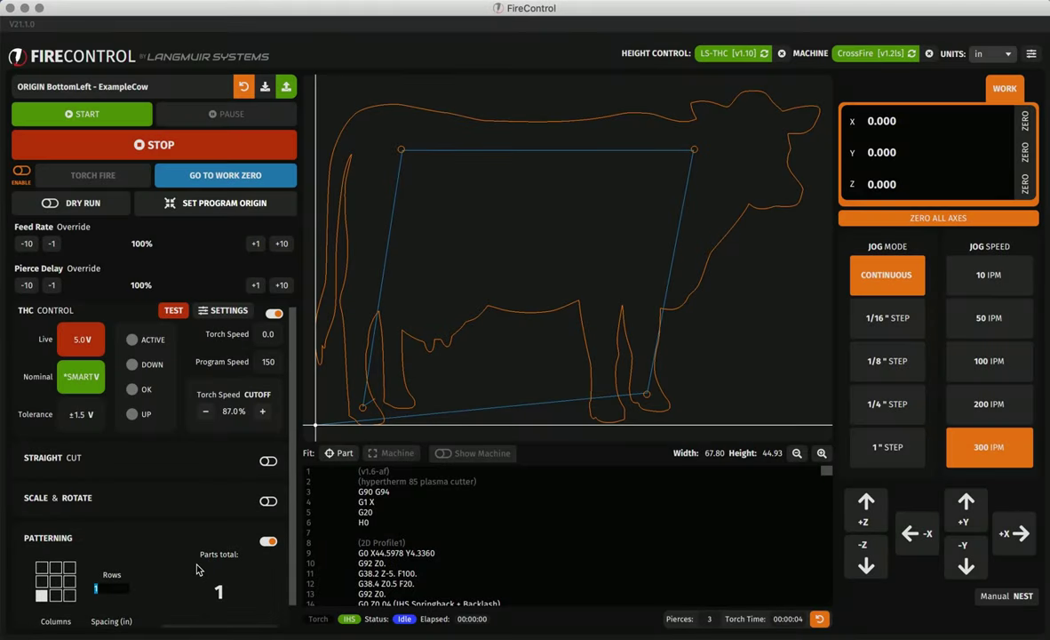
scroll(198, 570, "down", 1)
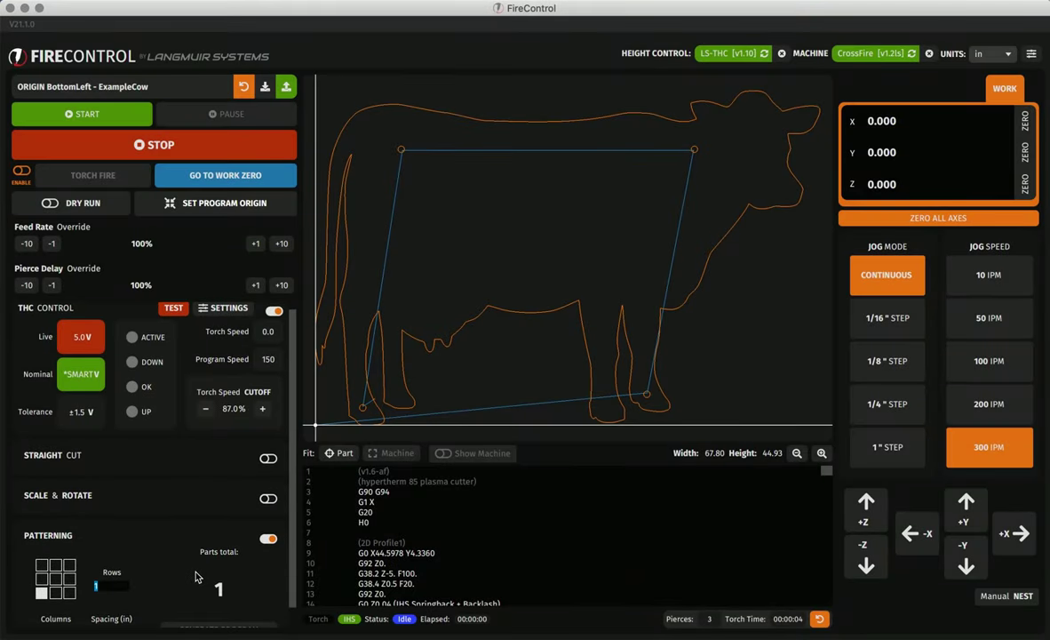
scroll(197, 577, "down", 1)
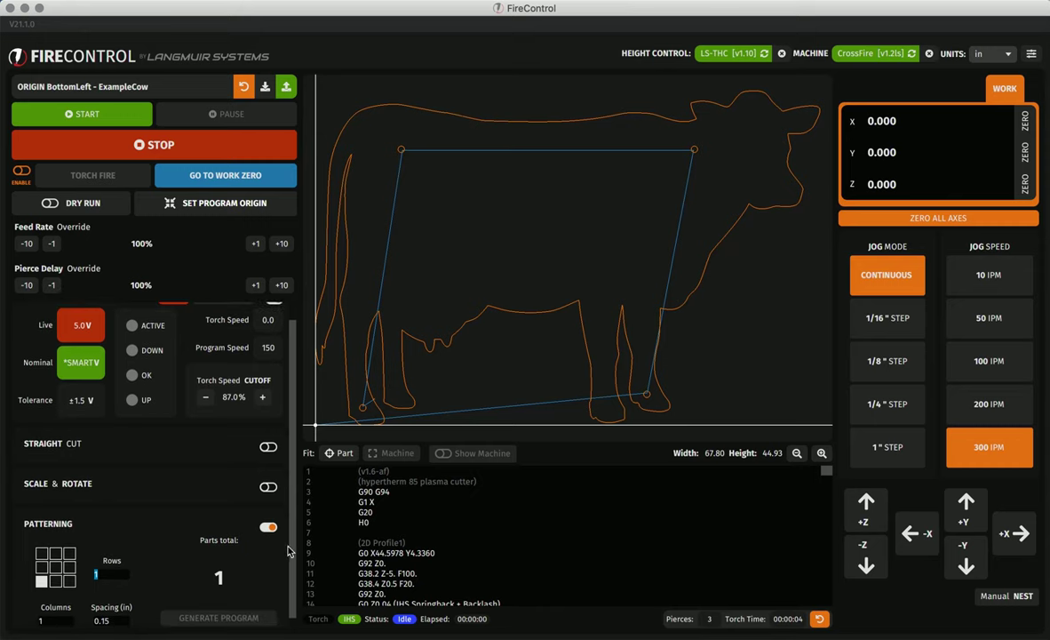
left_click(268, 527)
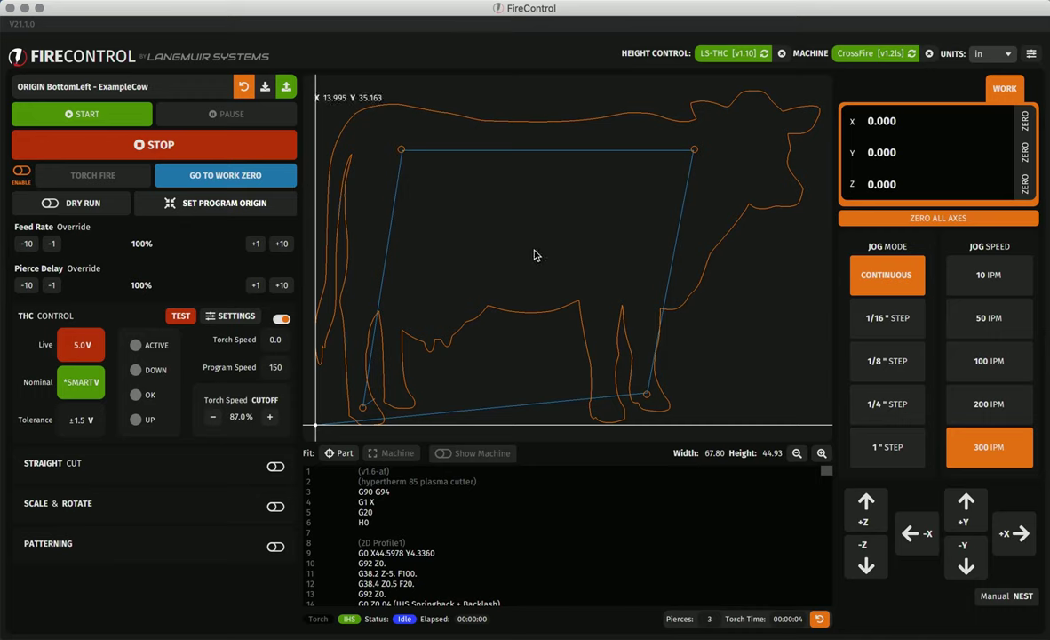
Inspect the cow toolpath preview at different positions and zoom levels, and fit the part in view.
mouse_move(543, 254)
left_mouse_down()
mouse_move(563, 244)
mouse_move(525, 231)
mouse_move(546, 256)
left_mouse_up()
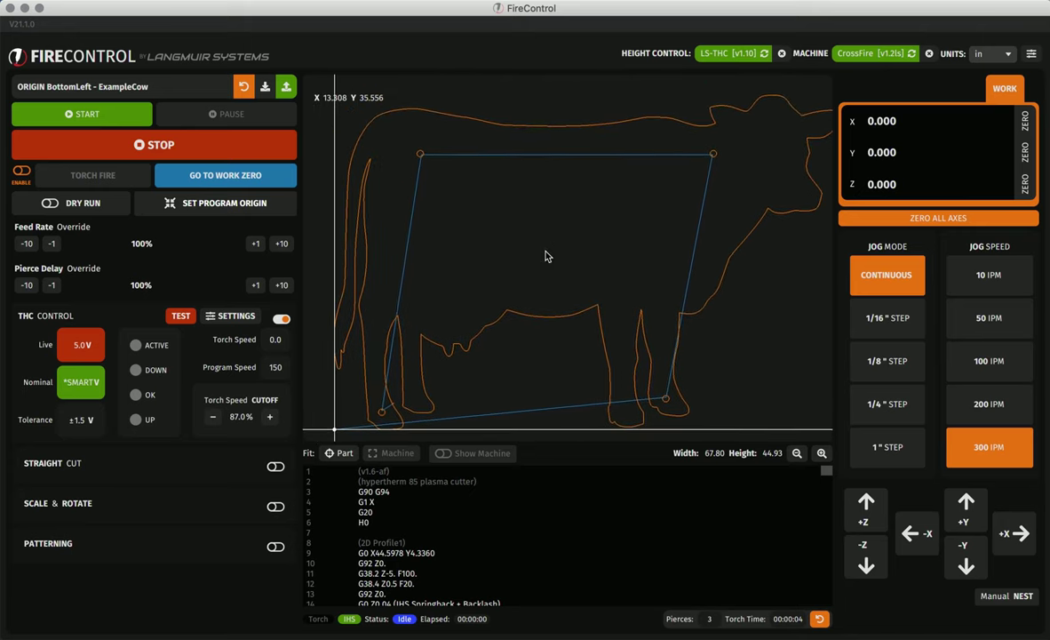
scroll(545, 255, "down", 2)
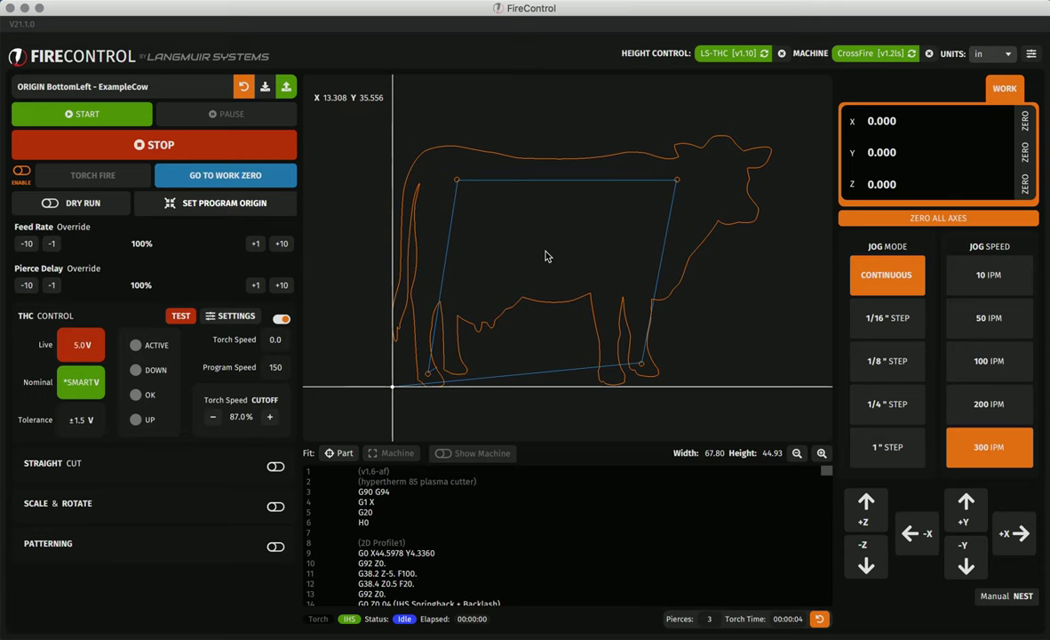
scroll(545, 256, "up", 2)
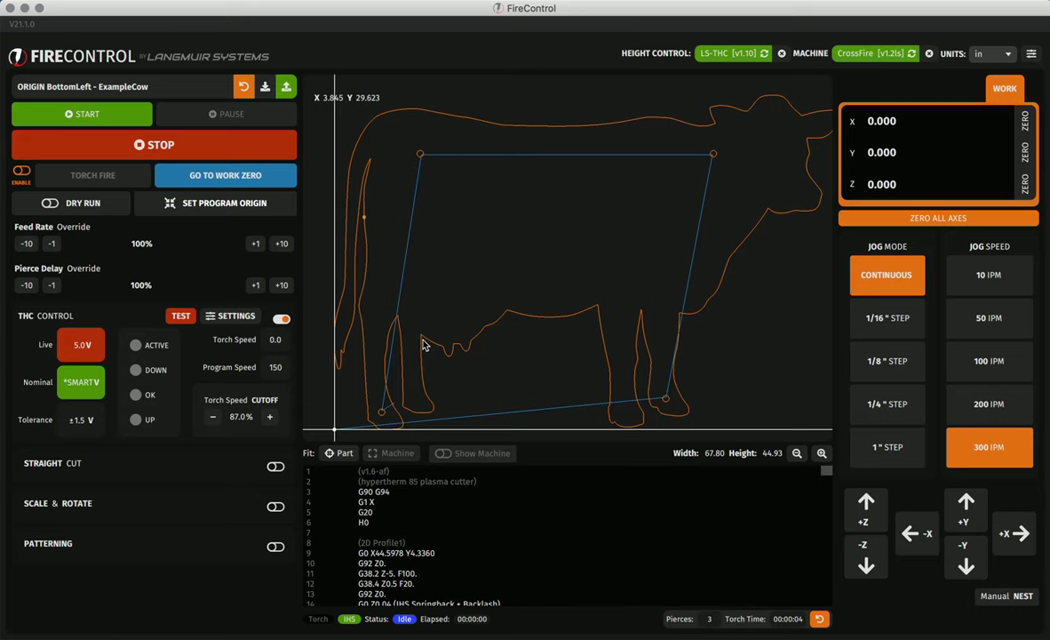
left_click(343, 453)
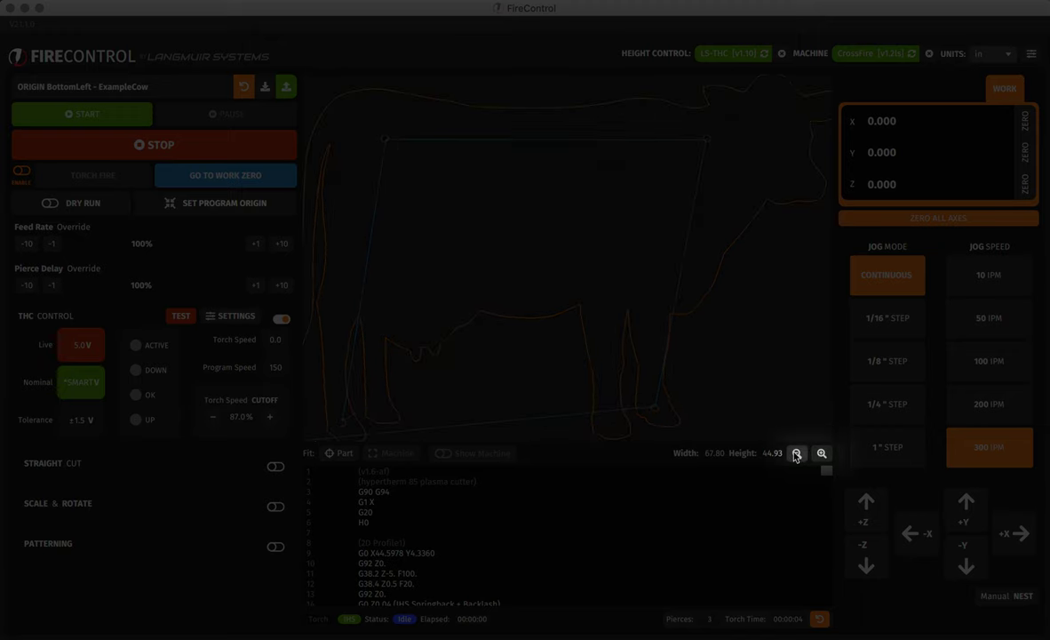
left_click(797, 454)
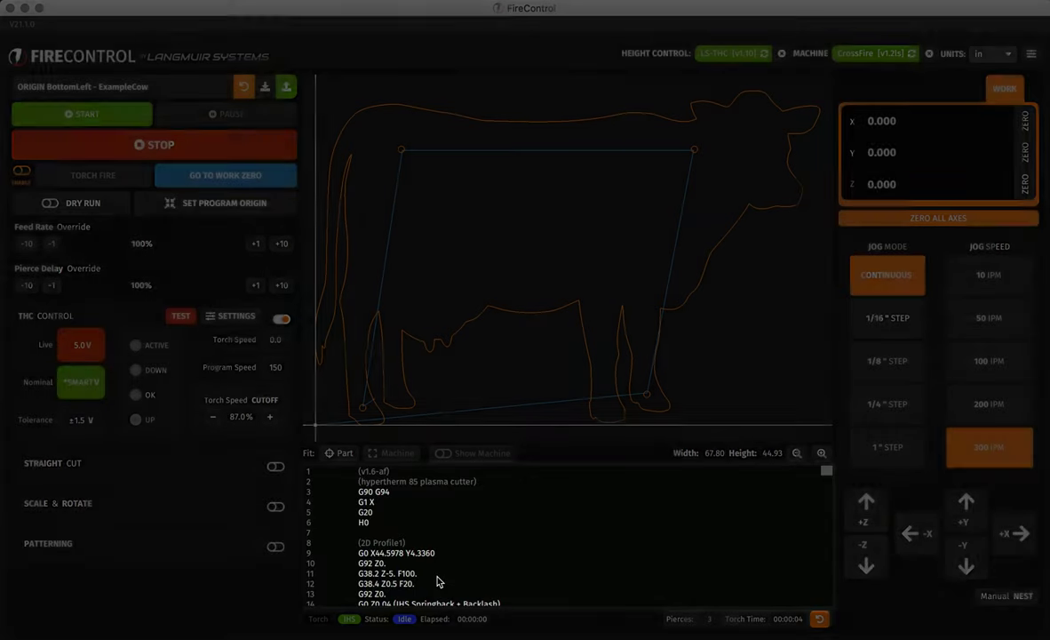
Review the loaded program's G-code down to the G3 arc move on line 42.
scroll(437, 582, "down", 2)
scroll(437, 582, "down", 10)
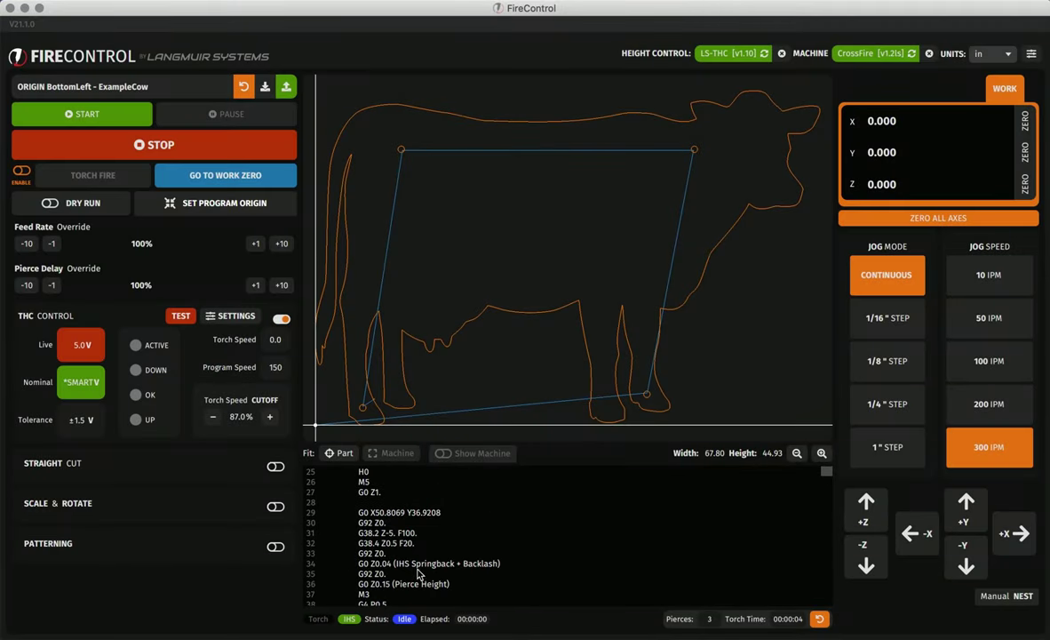
scroll(391, 534, "down", 6)
mouse_move(409, 533)
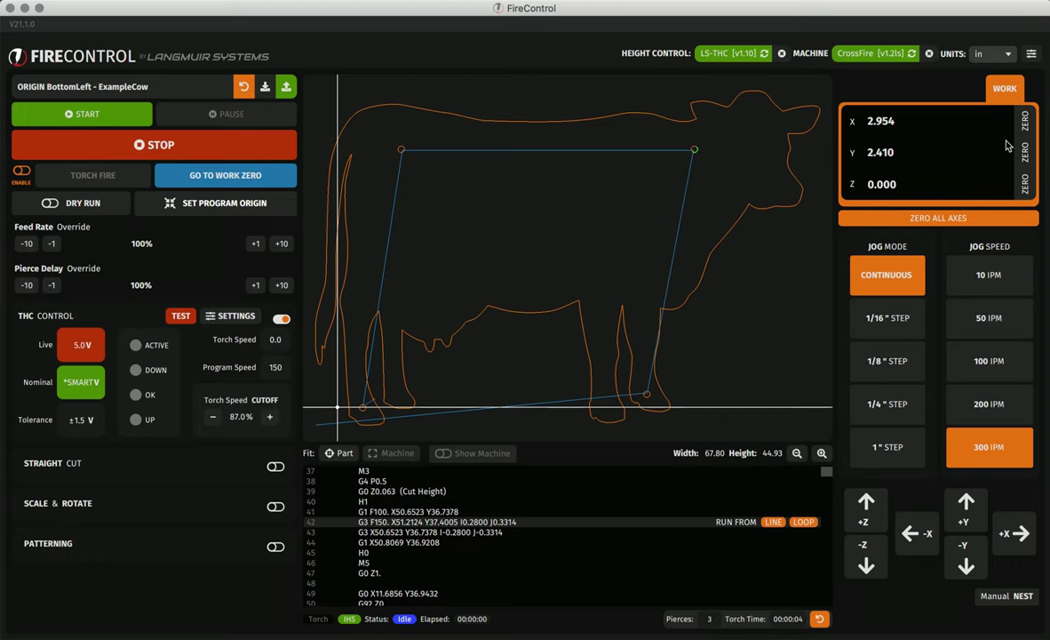
Zero the X-axis work coordinate, and zero all remaining axes together.
left_click(1028, 122)
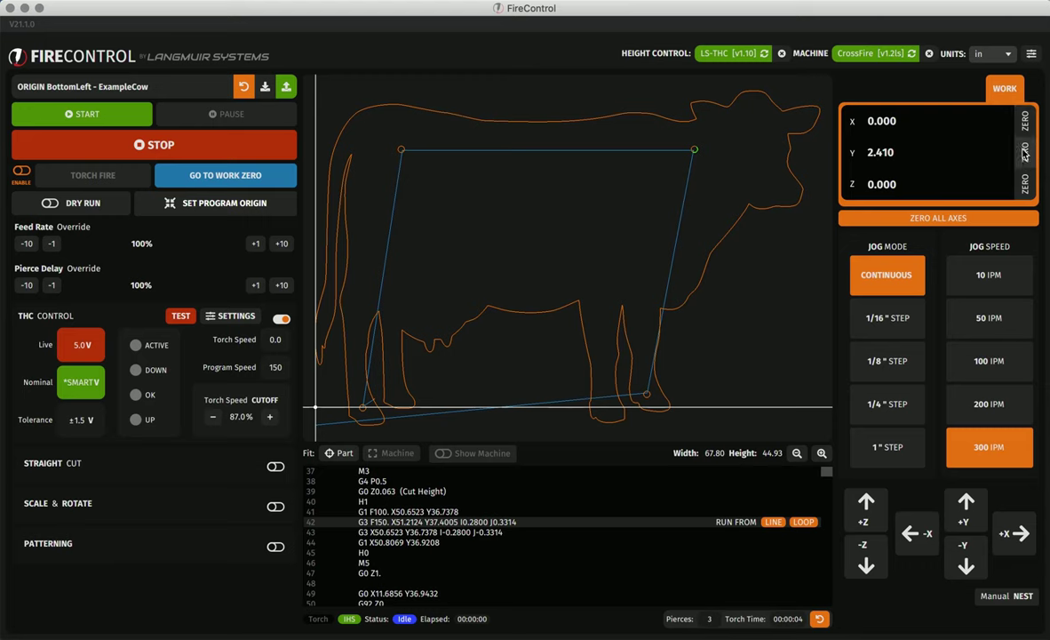
left_click(948, 222)
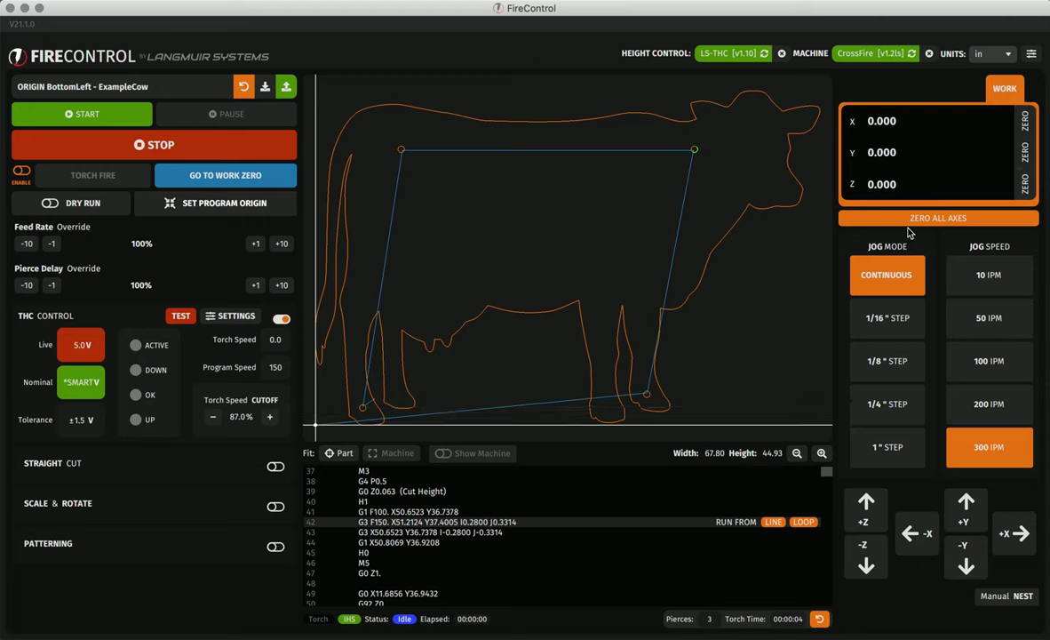
Set the X-axis work coordinate to 5.
left_click(899, 122)
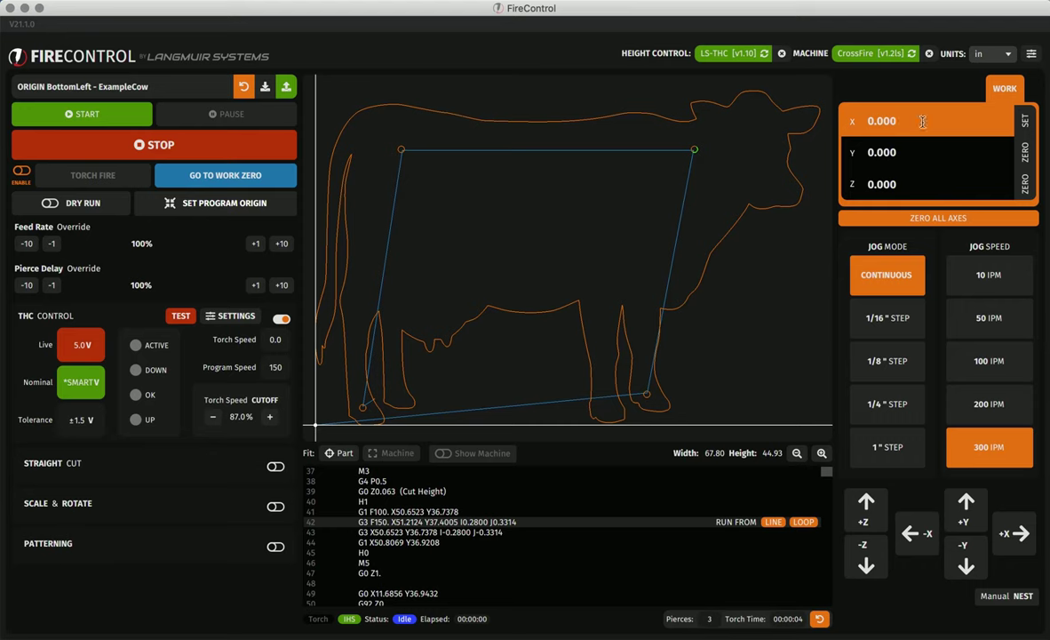
key("BackSpace")
key("BackSpace")
key("BackSpace")
key("BackSpace")
key("BackSpace")
type("5")
left_click(1025, 121)
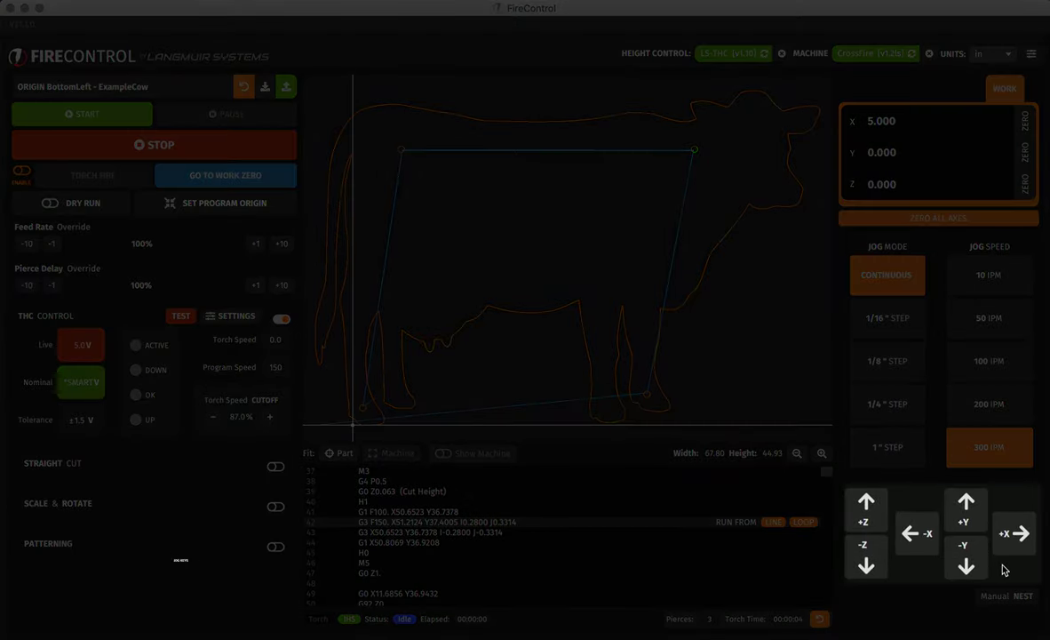
Jog the torch continuously at 300 IPM to about X 5.8, Y 9.7, Z 1.1 inches.
left_click(966, 509)
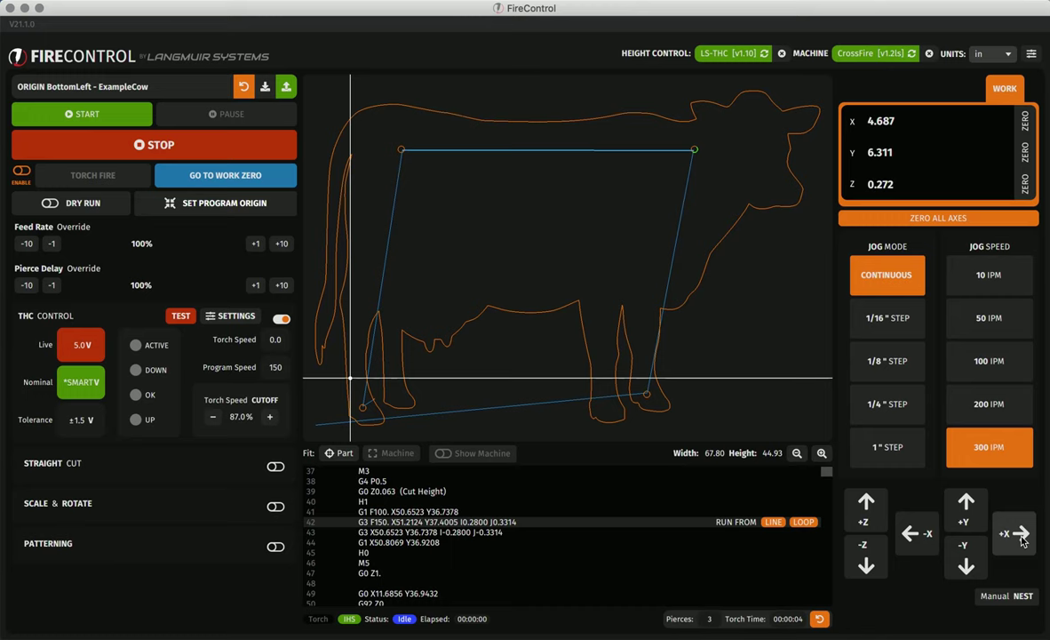
left_click(955, 502)
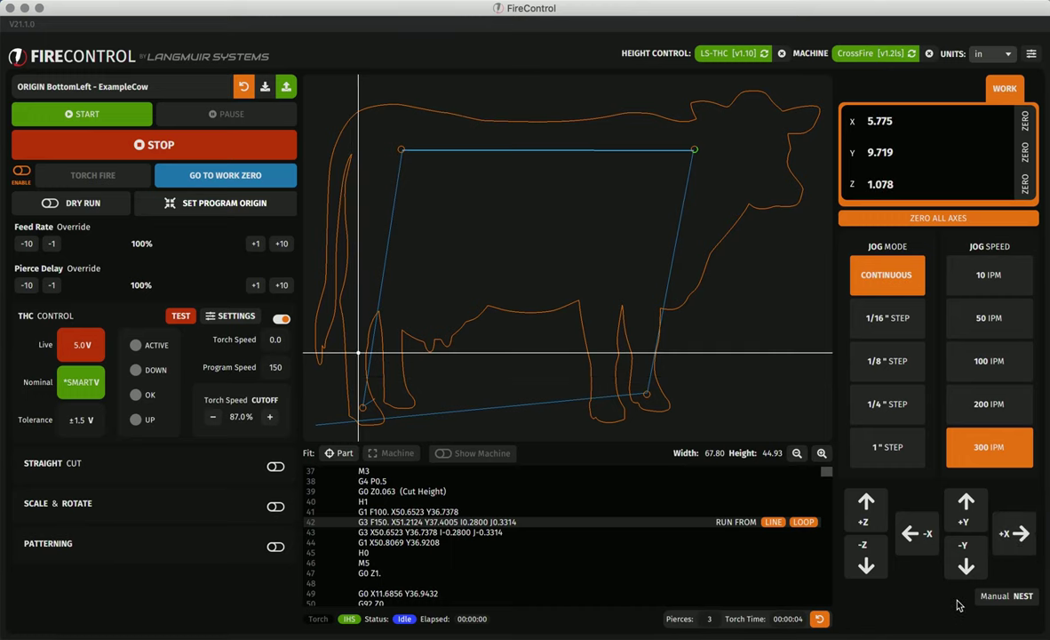